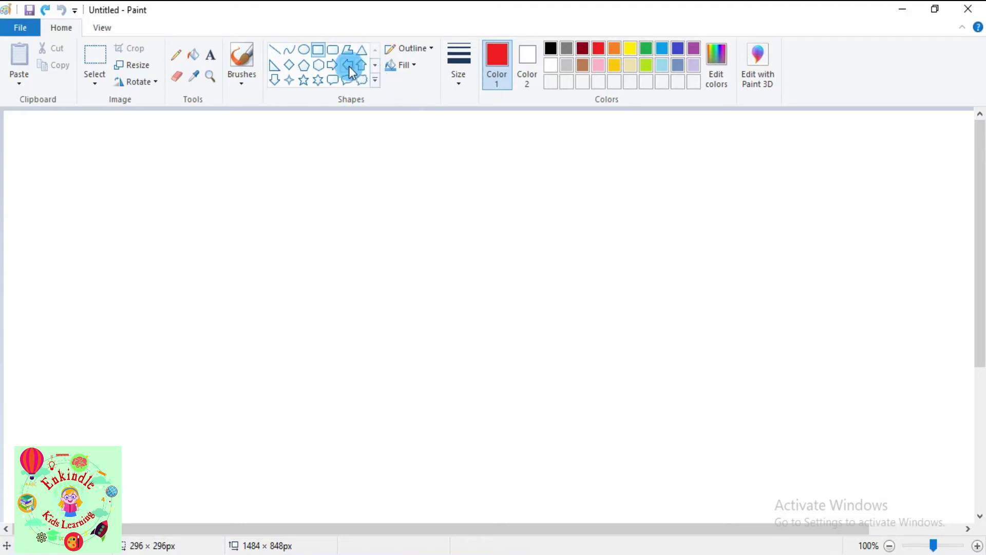
Draw two indigo rounded rectangles, a large one near the top and a small one to the right.
left_click(334, 54)
left_click(679, 49)
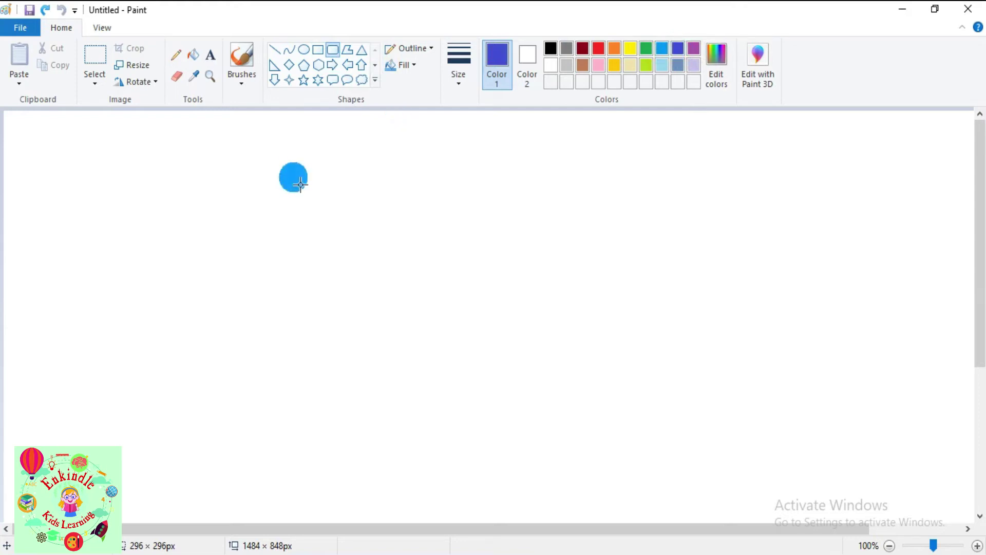
left_click(300, 185)
left_click_drag(301, 188, 502, 259)
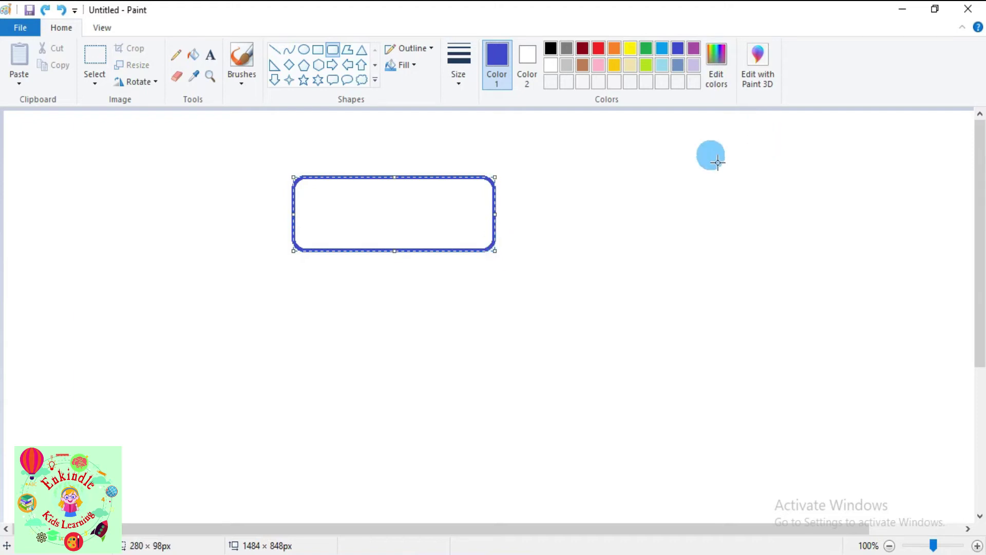
left_click_drag(606, 204, 689, 289)
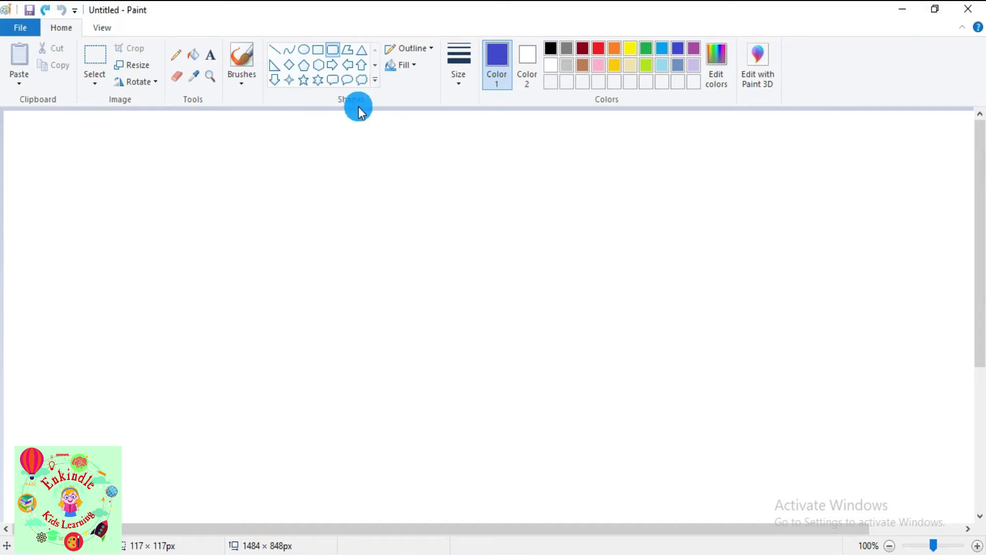
Draw a green oval near the canvas top, shift it right, and add a small ellipse beside it.
left_click(306, 53)
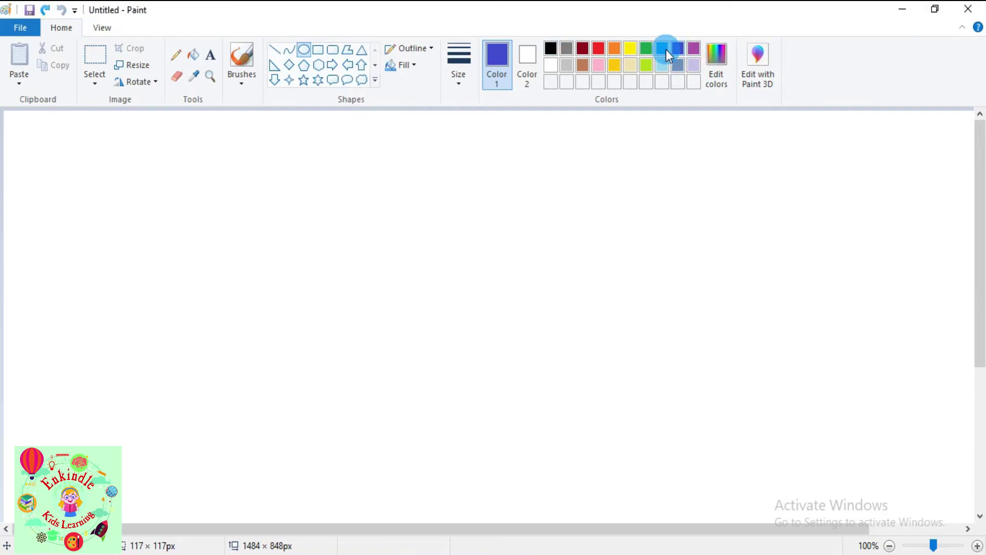
left_click(645, 50)
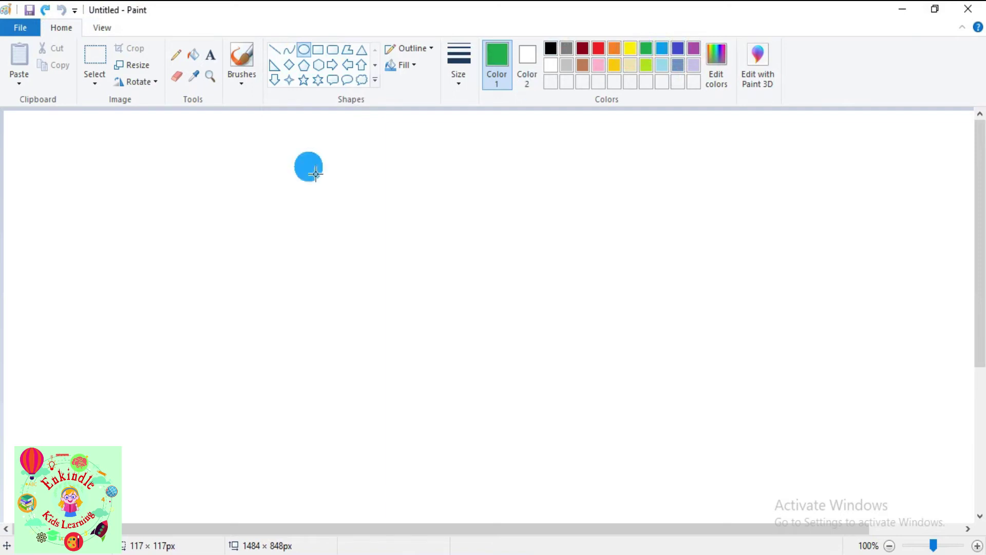
left_click_drag(292, 199, 414, 240)
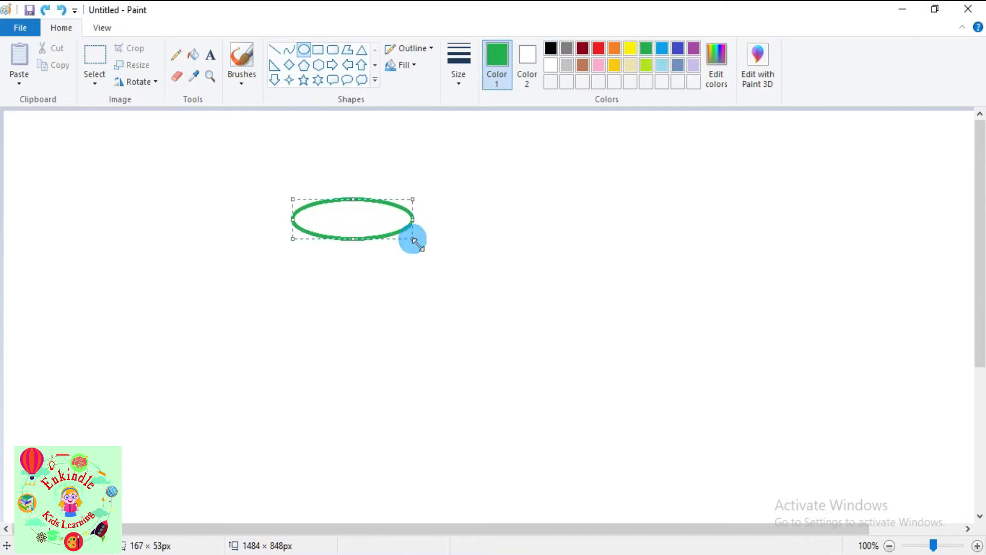
left_click_drag(410, 238, 481, 238)
left_click_drag(544, 185, 637, 288)
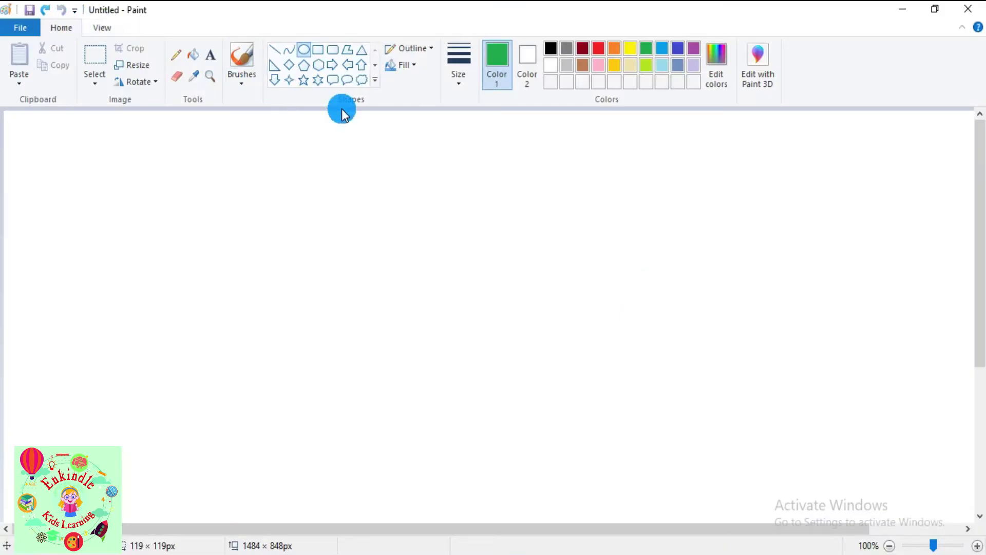
Start a purple polygon with a long top edge and its first left-side corners.
left_click(347, 55)
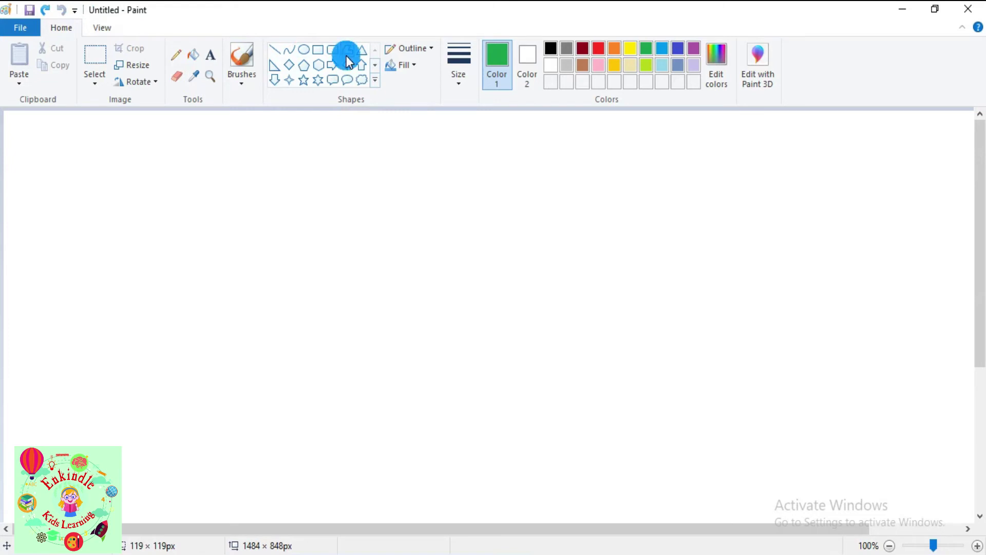
left_click(694, 49)
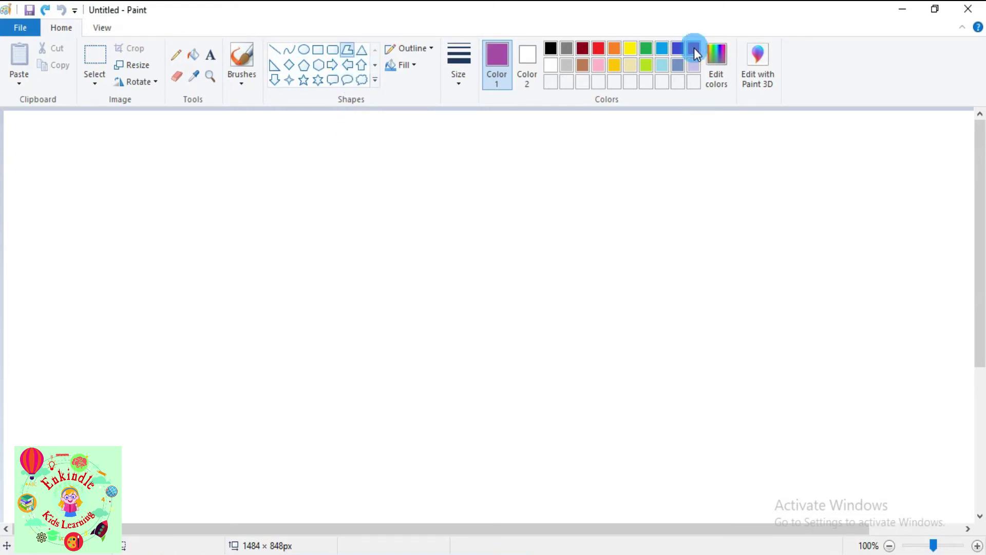
left_click_drag(357, 254, 632, 241)
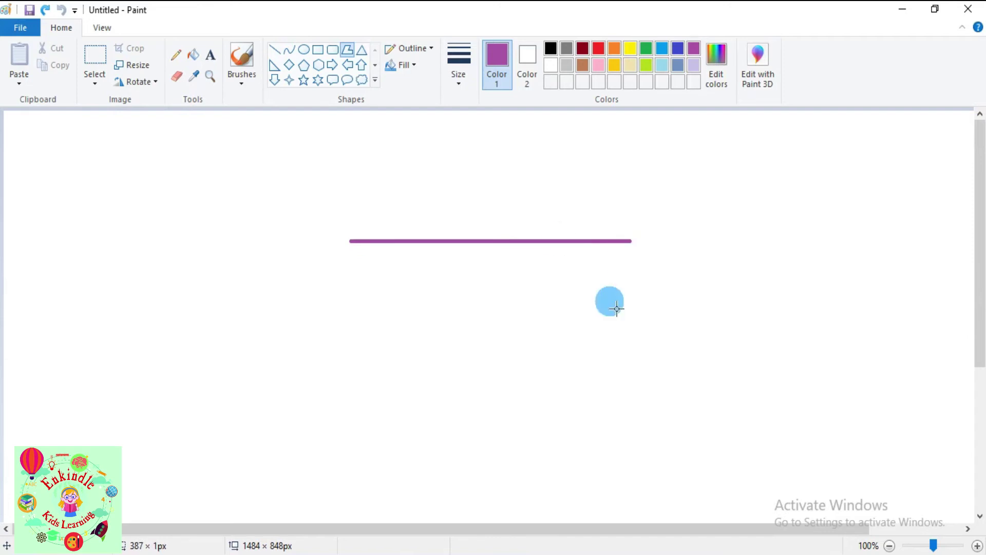
left_click(592, 315)
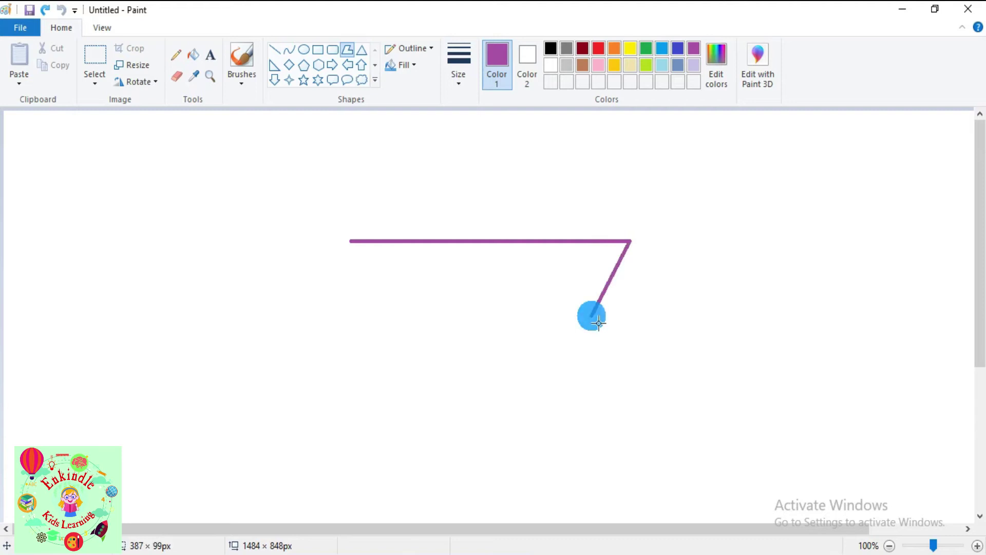
left_click(399, 316)
left_click_drag(400, 316, 399, 315)
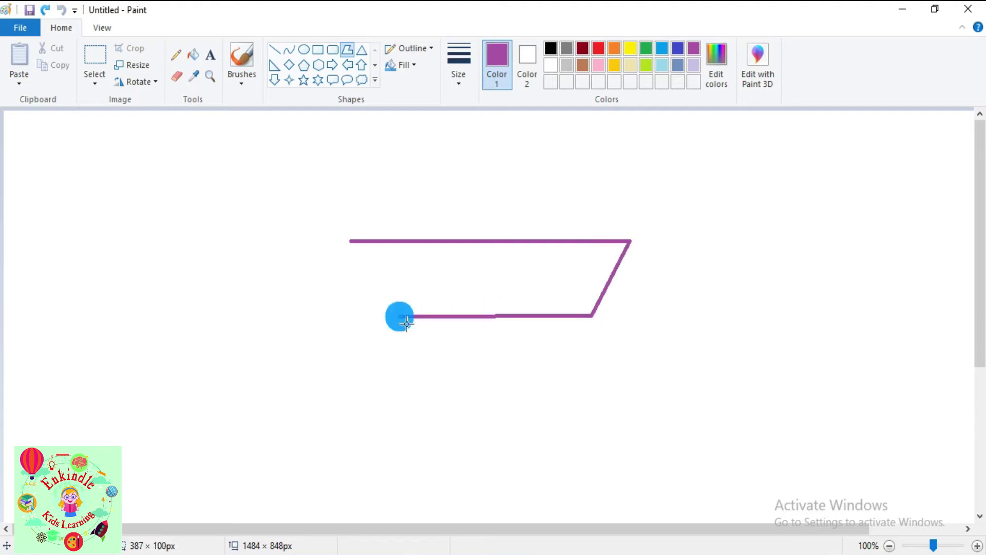
left_click(584, 395)
left_click_drag(584, 395, 584, 395)
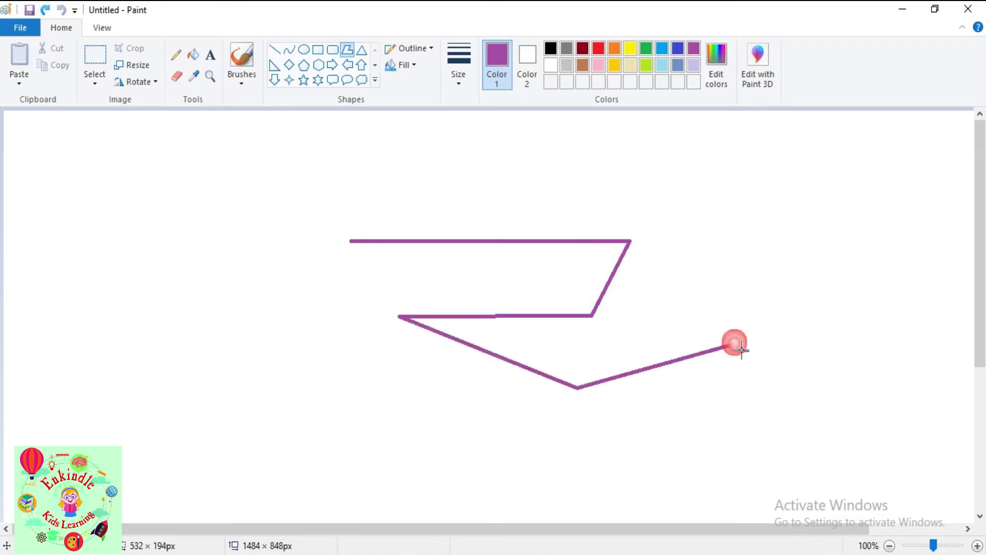
Add the remaining right and bottom corners, then double-click to close the purple polygon.
left_click(749, 224)
left_click(869, 320)
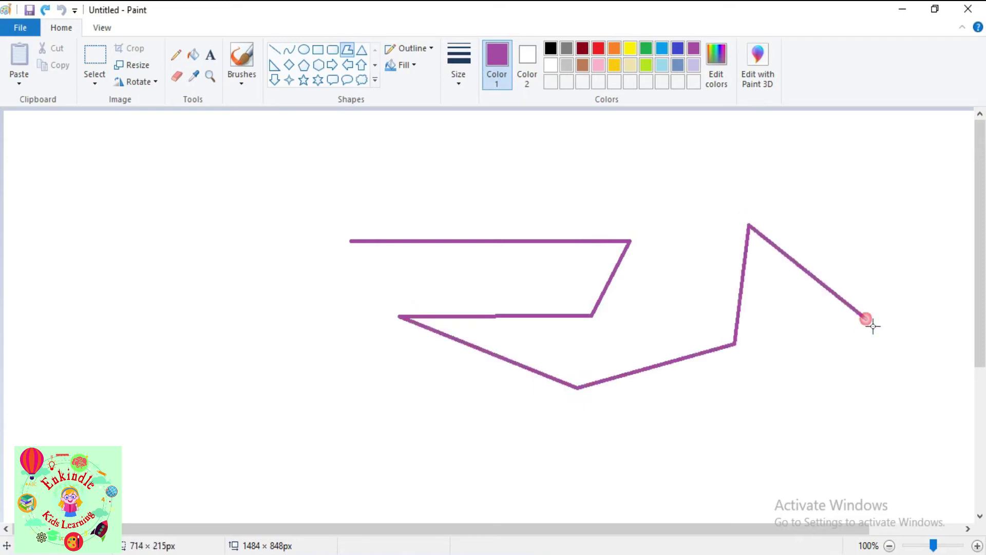
left_click(800, 469)
left_click(608, 499)
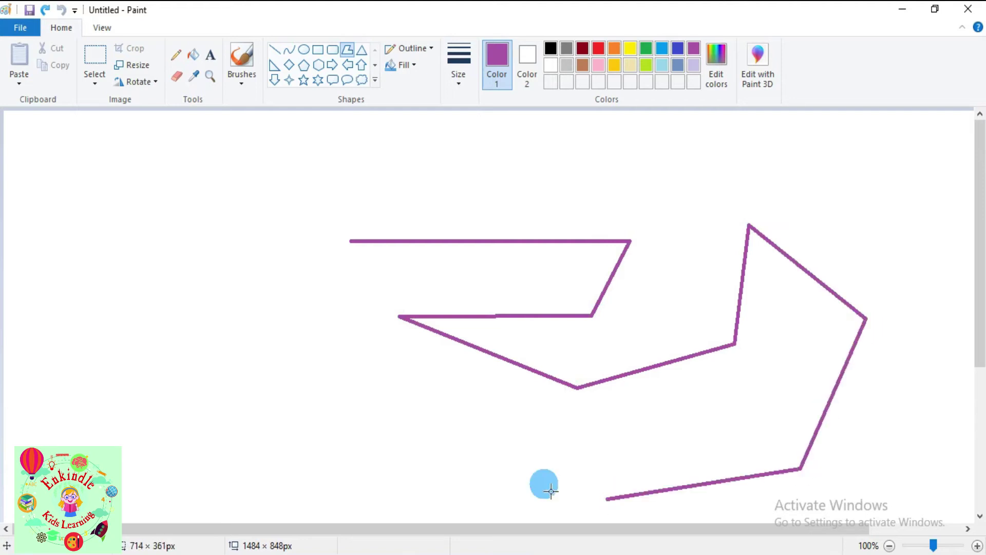
left_click_drag(544, 482, 467, 473)
left_click(466, 473)
left_click(473, 480)
left_click(473, 481)
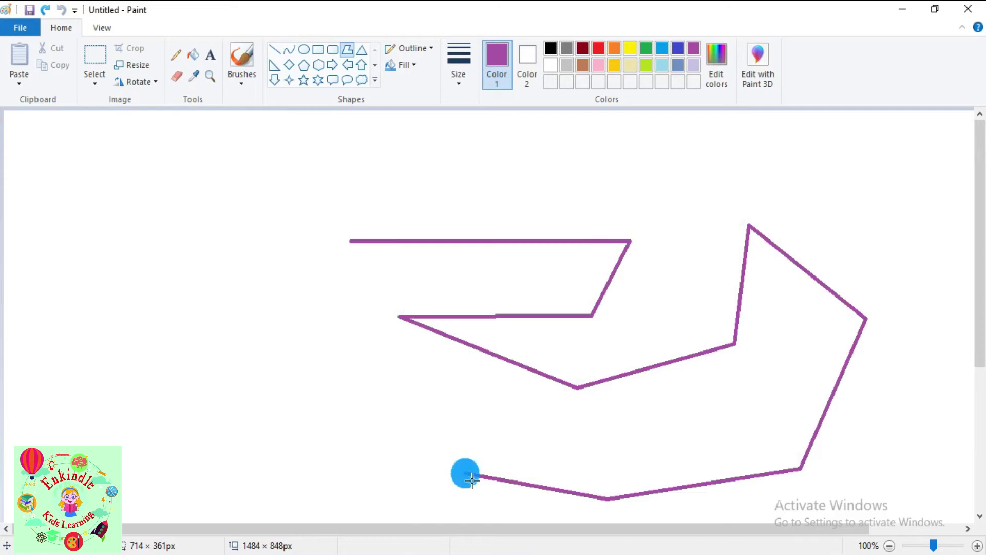
double_click(278, 453)
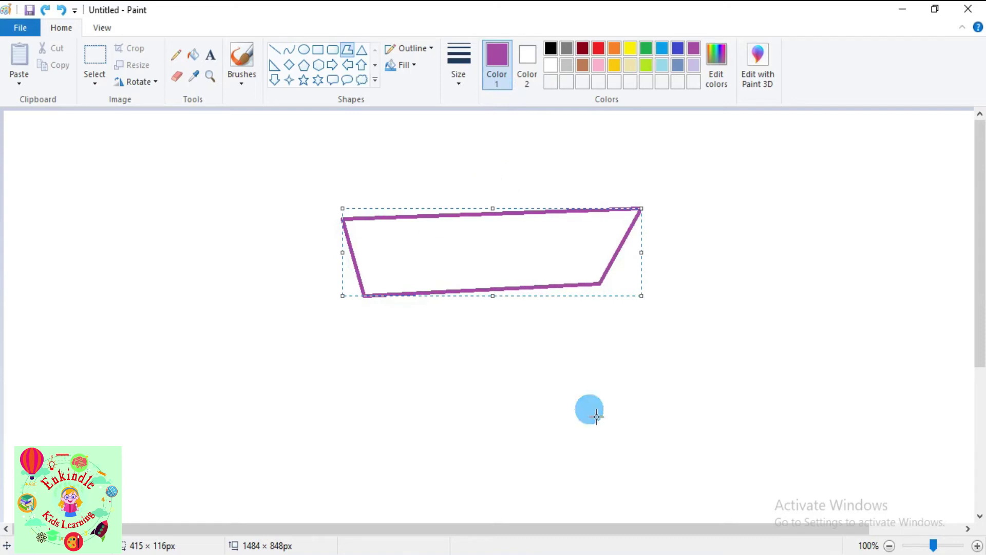
Set the trapezoid's outline style to No outline so its purple edges vanish.
left_click(432, 48)
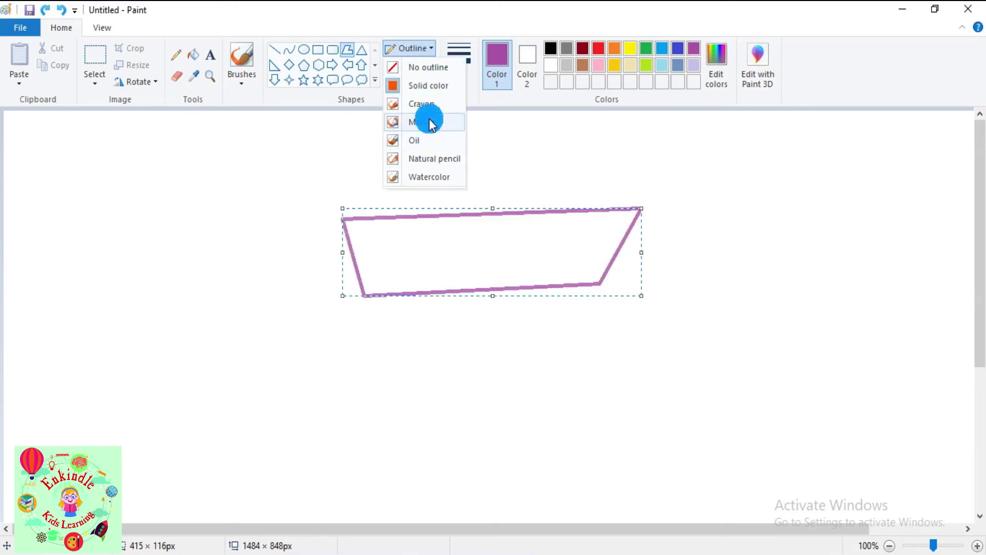
left_click(439, 67)
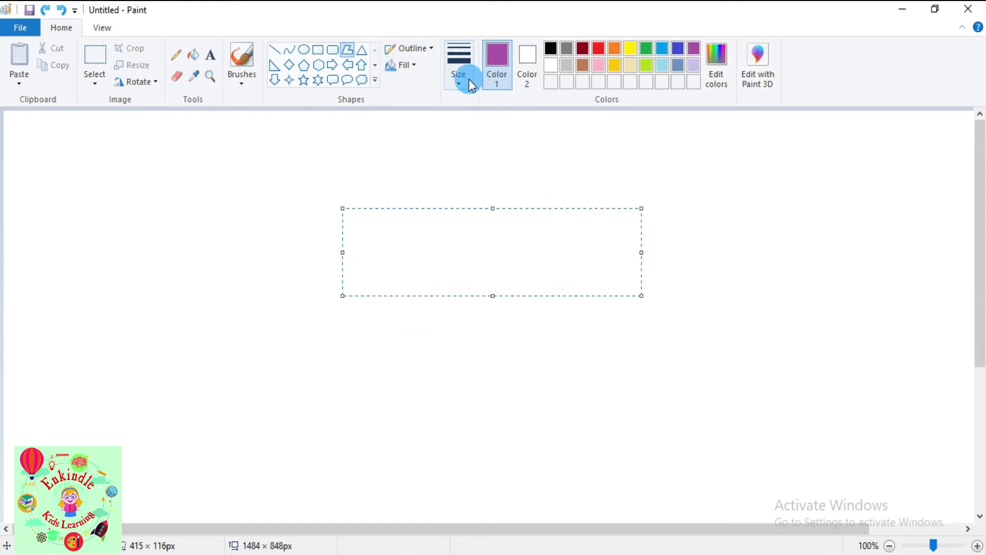
left_click(429, 49)
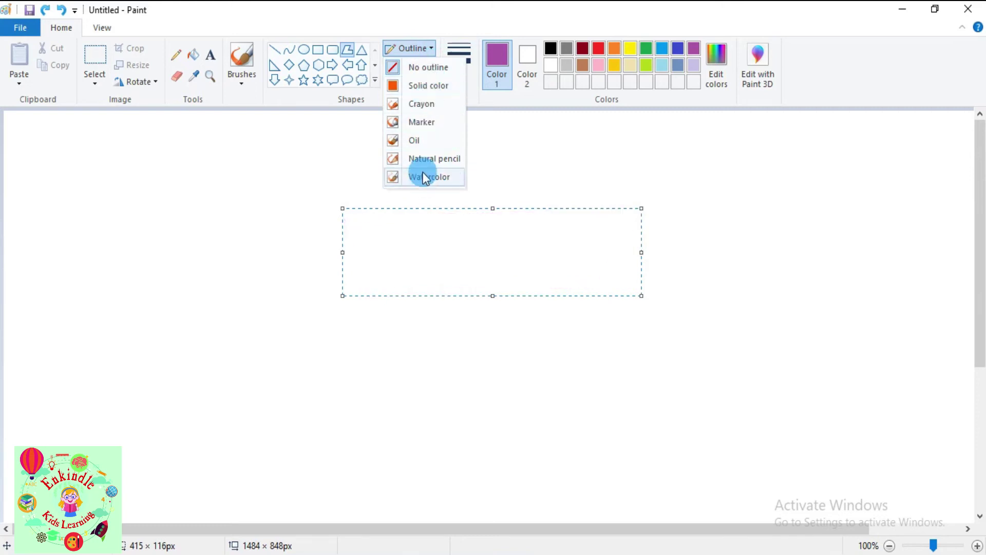
Give the trapezoid a dark, textured Watercolor outline.
left_click(423, 176)
left_click(461, 86)
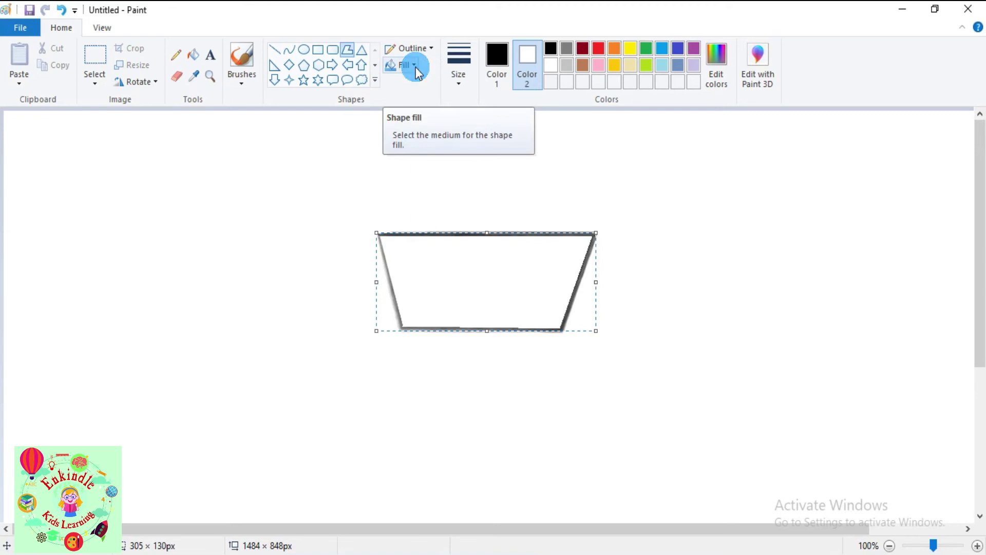
Set the trapezoid's fill to Crayon with Green as the fill colour.
left_click(415, 69)
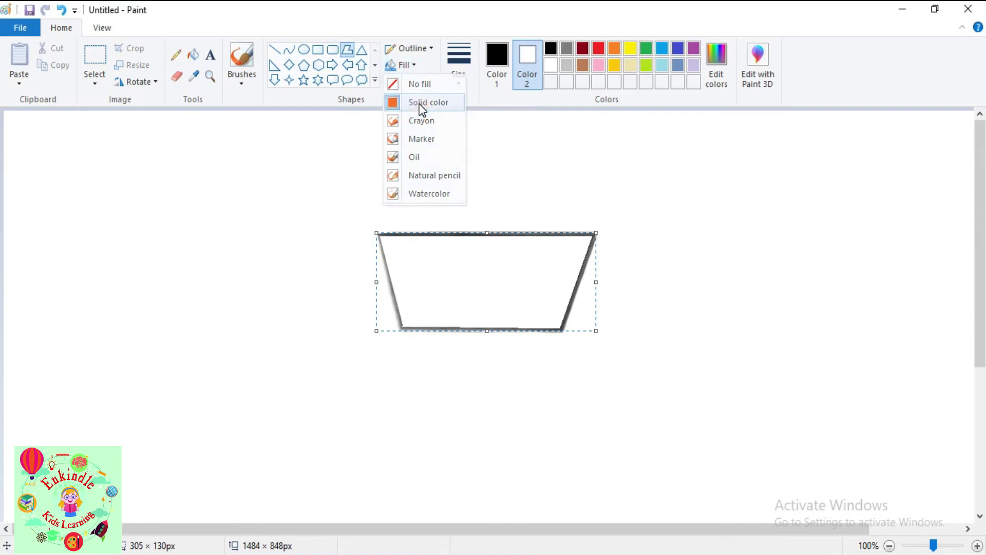
left_click(420, 106)
left_click(404, 65)
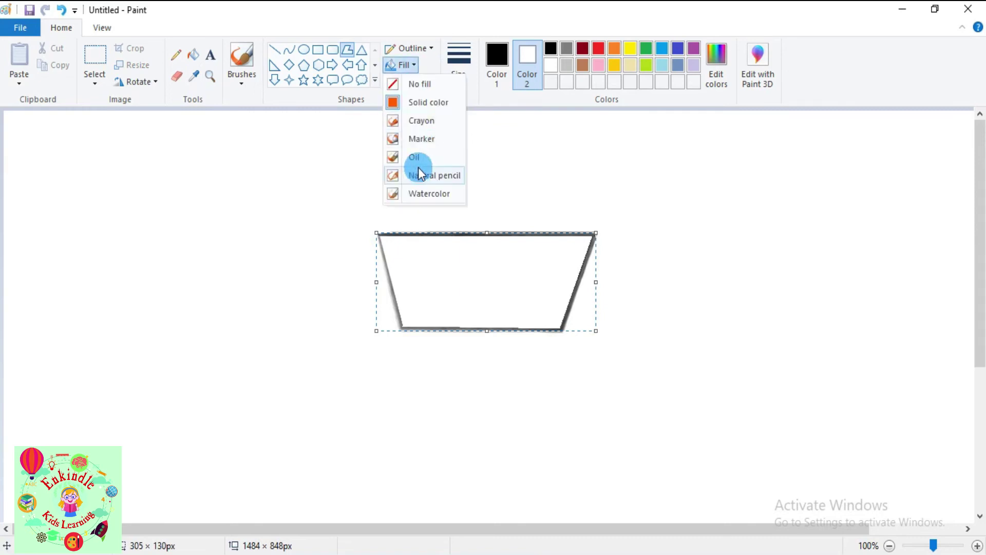
left_click(426, 121)
left_click(647, 47)
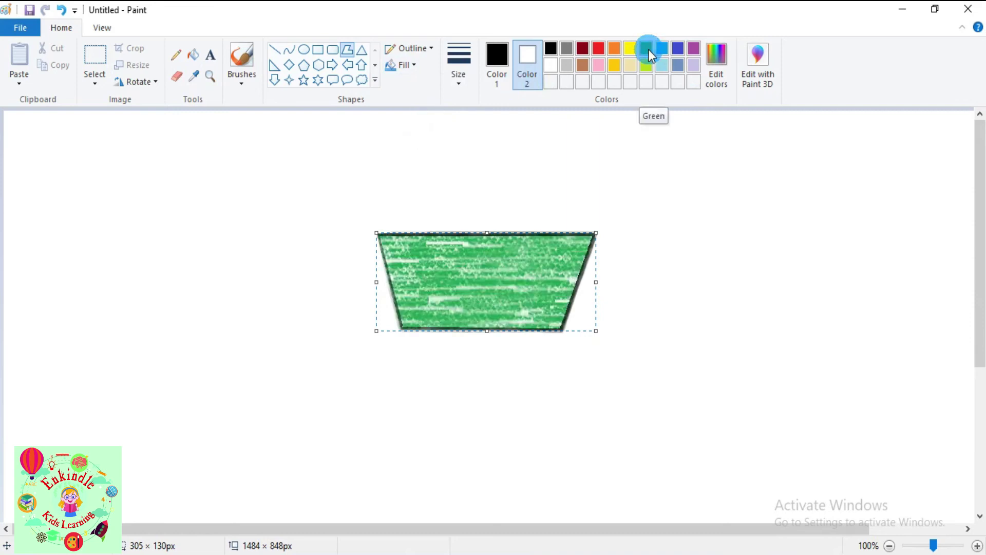
left_click(648, 50)
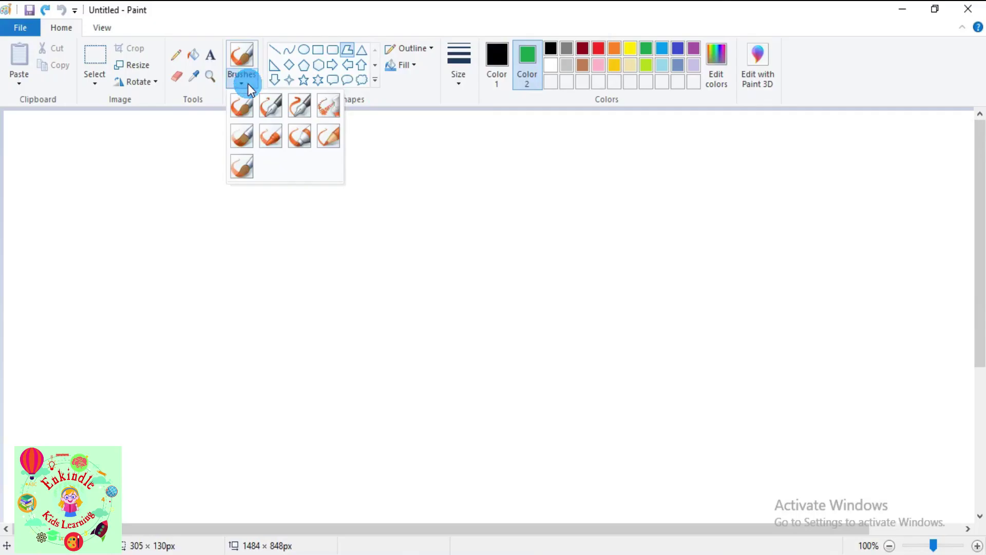
Close and reopen the Brushes gallery, with lime and dark red as Colors 1 and 2.
left_click(63, 28)
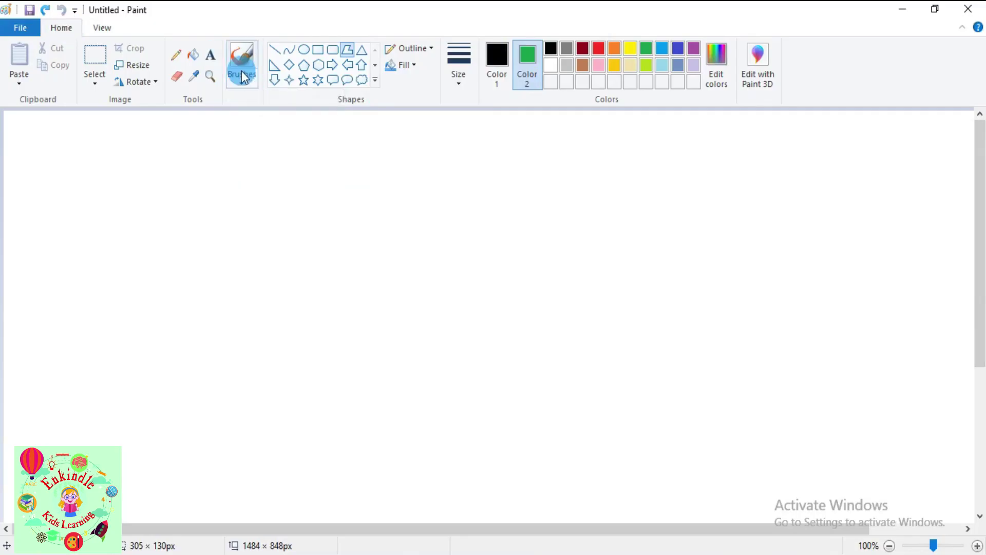
left_click(245, 87)
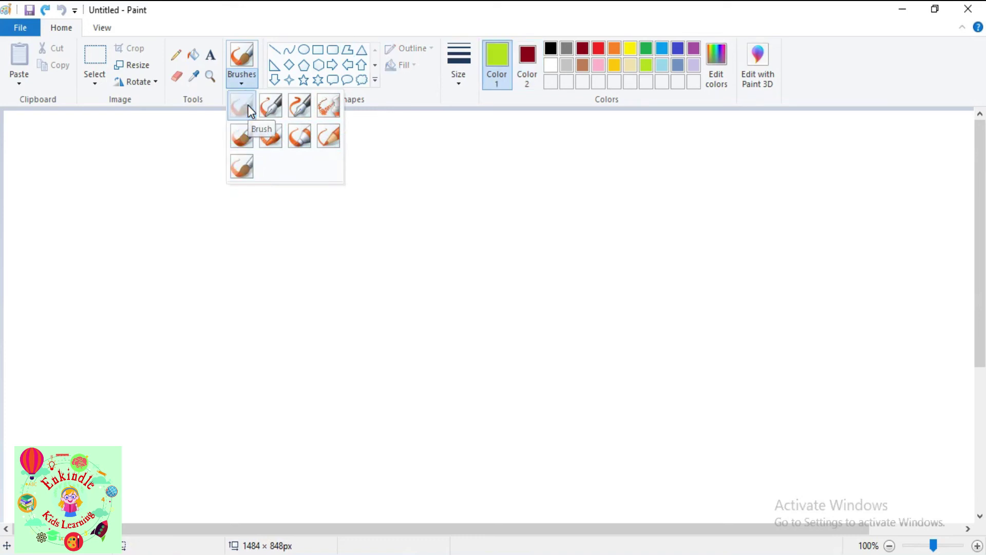
Paint a purple zigzag across the canvas's left half using the plain Brush at 3px.
left_click(248, 108)
left_click(461, 85)
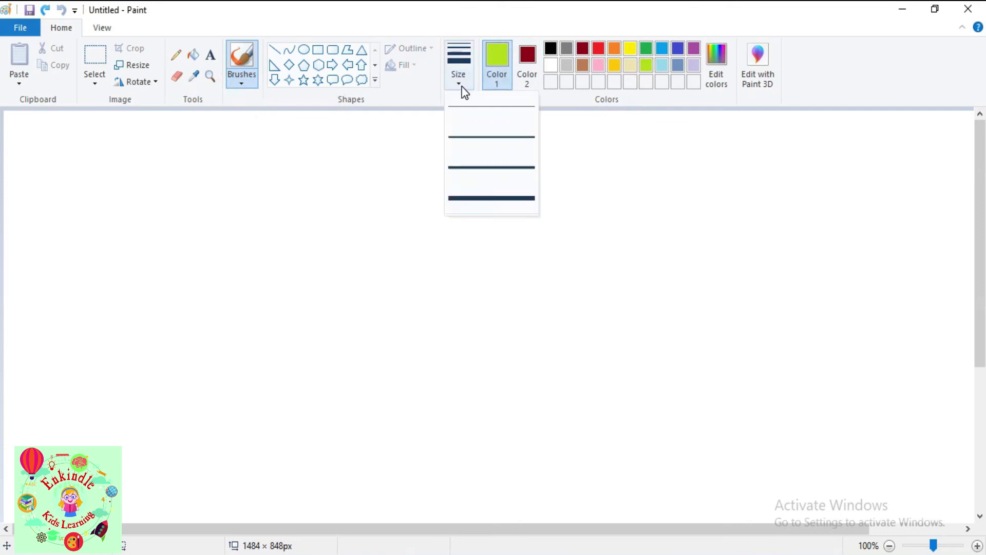
left_click(479, 146)
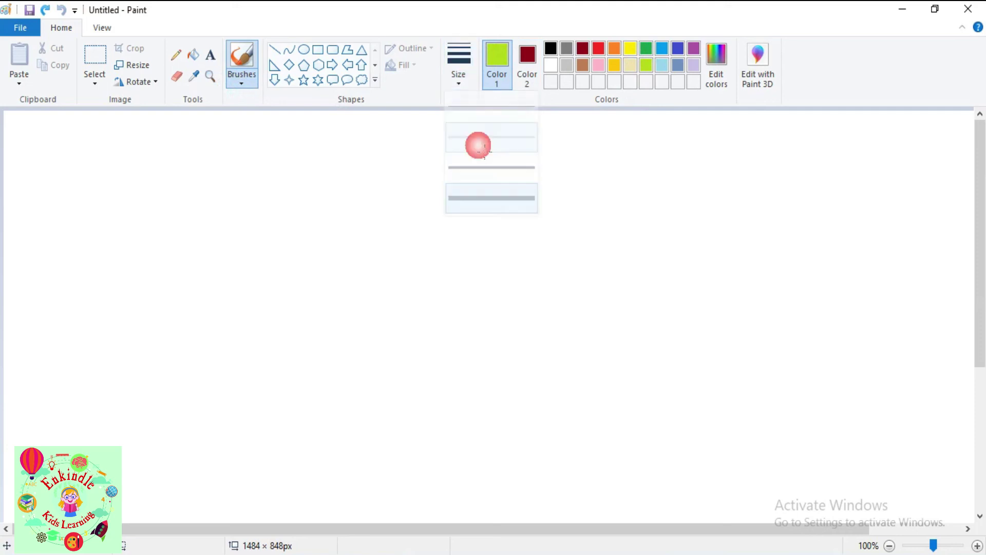
left_click(694, 49)
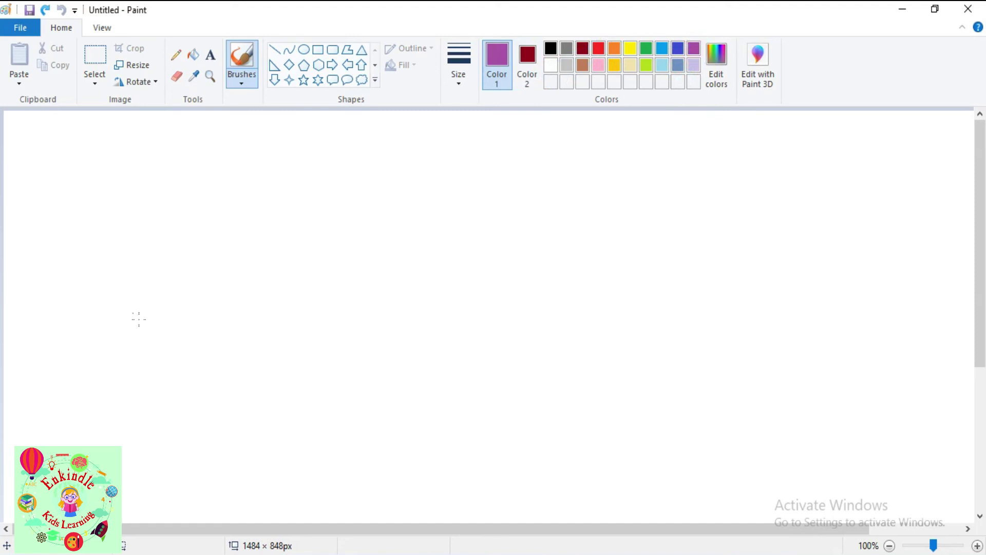
mouse_move(132, 312)
left_mouse_down()
mouse_move(213, 205)
mouse_move(242, 178)
mouse_move(360, 327)
mouse_move(425, 164)
mouse_move(530, 305)
left_mouse_up()
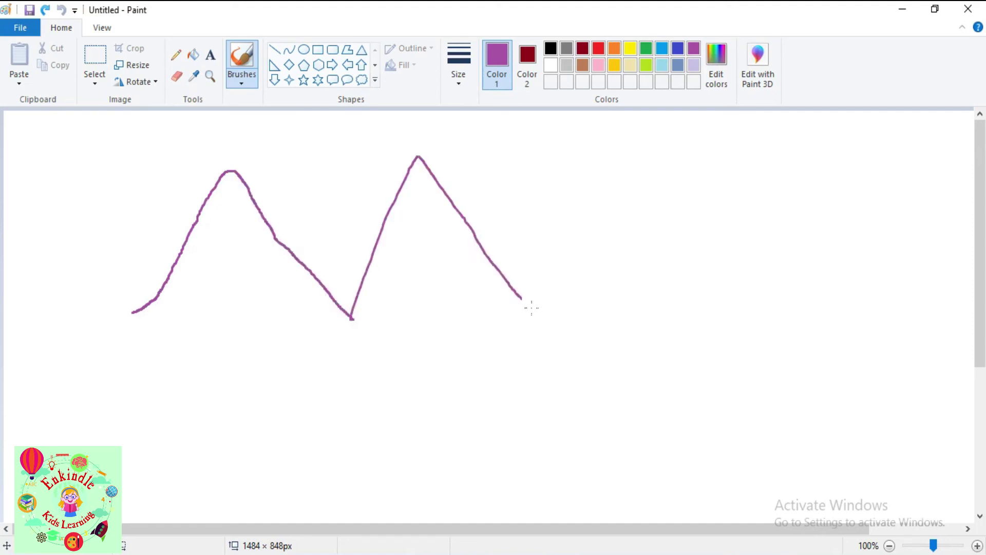